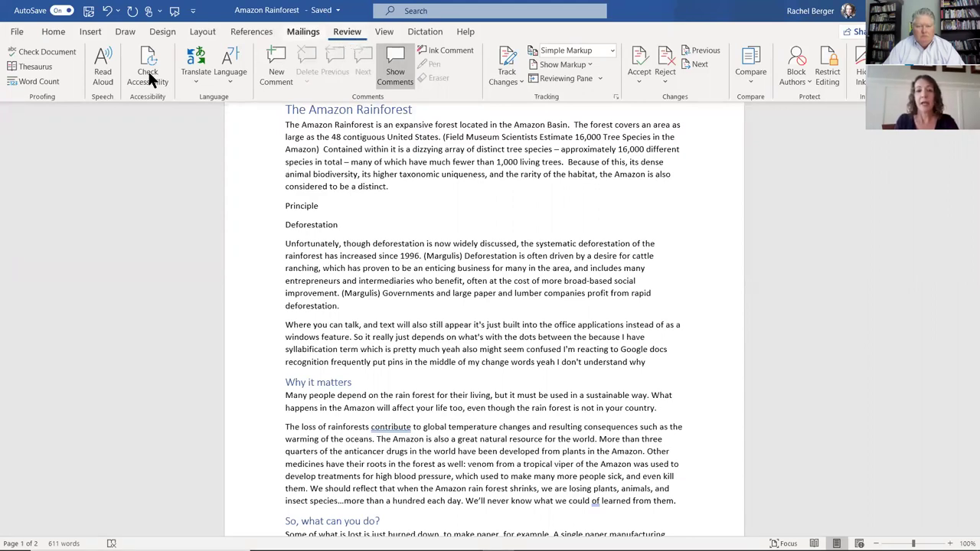
Play the Amazon Rainforest document with Read Aloud and open it in Immersive Reader
click(102, 74)
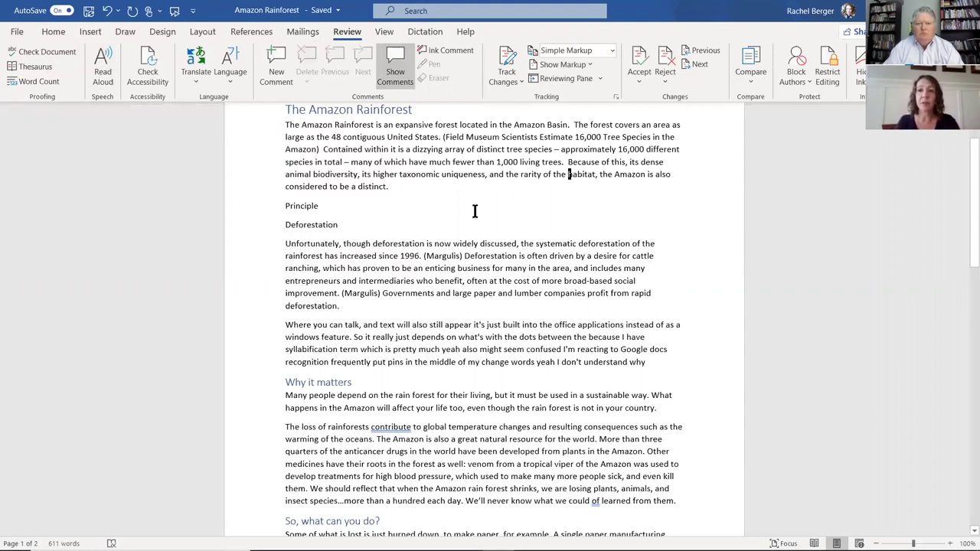
click(384, 32)
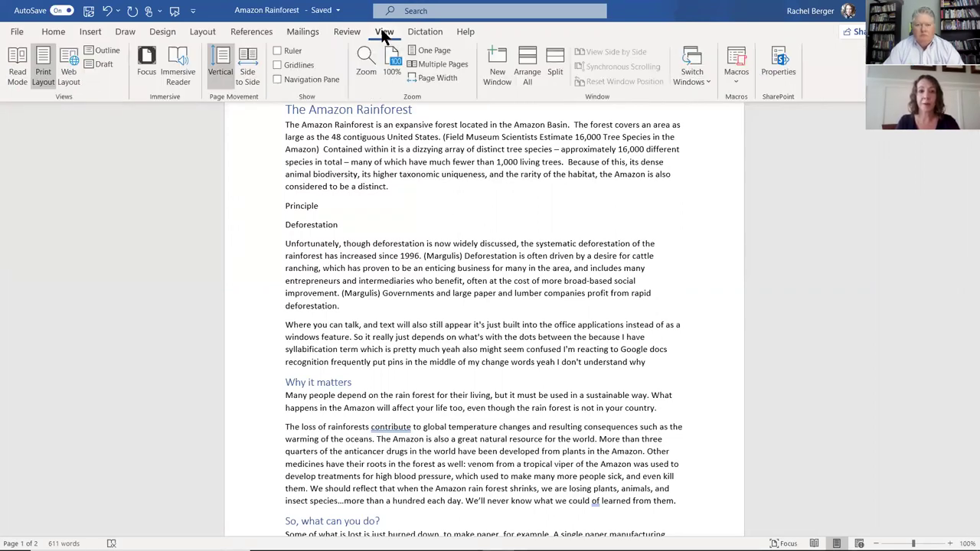
click(177, 73)
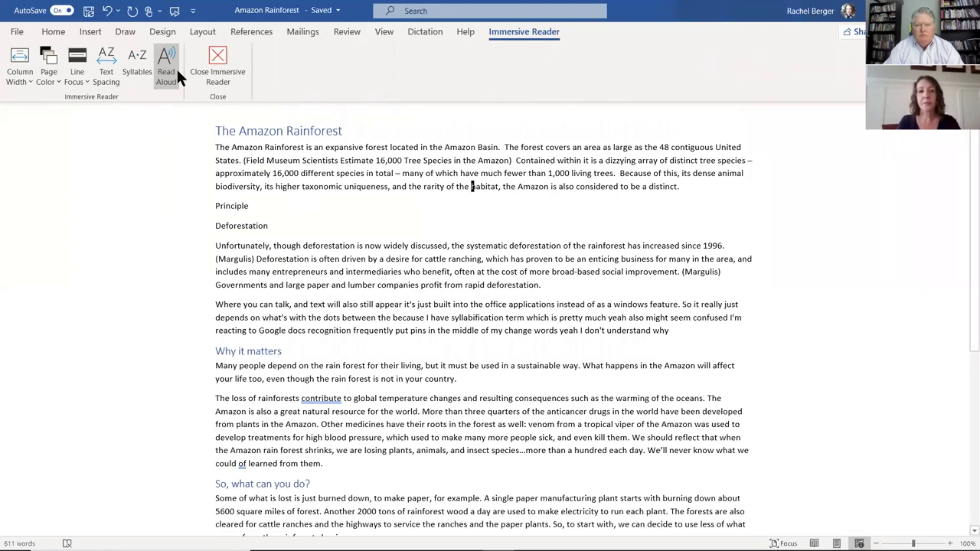
Turn Immersive Reader off to return to the normal page layout and turn it back on
click(385, 34)
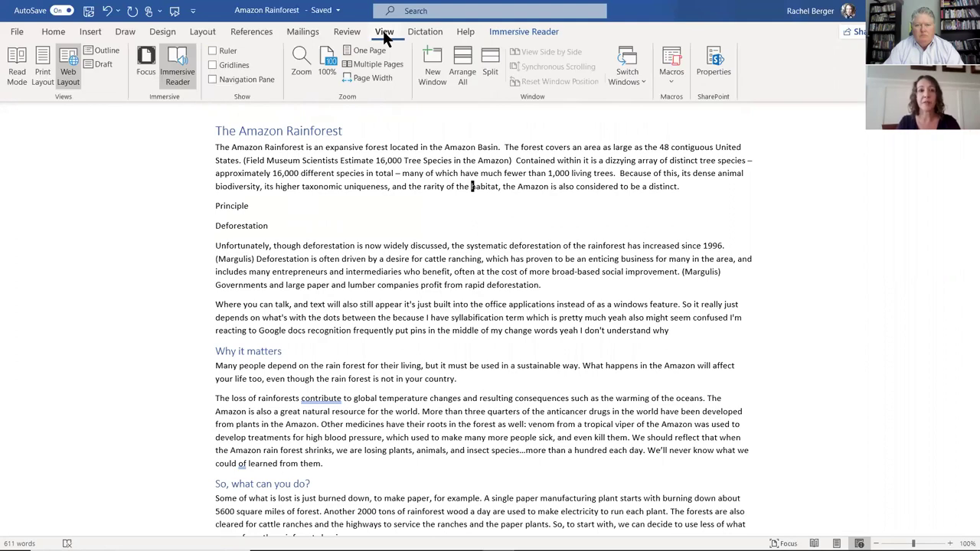
click(175, 74)
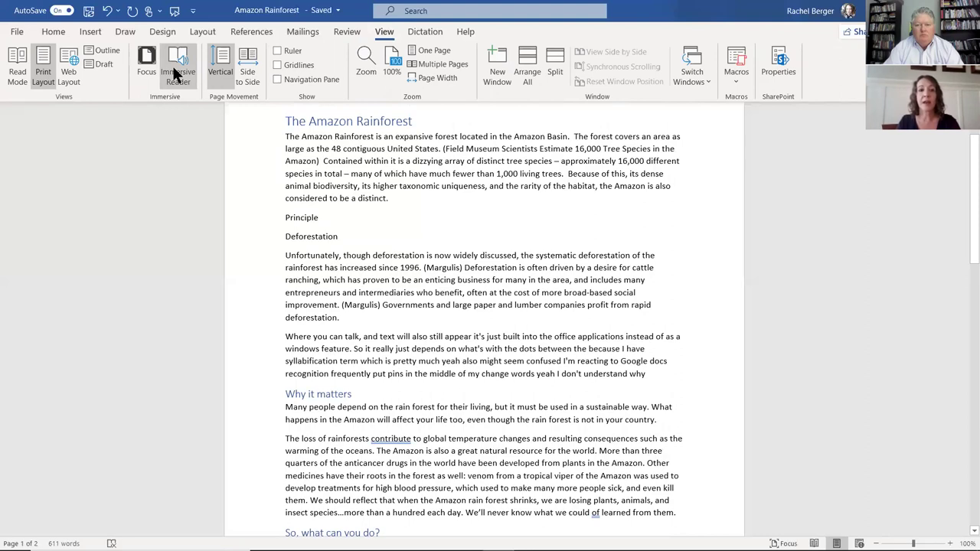
click(173, 69)
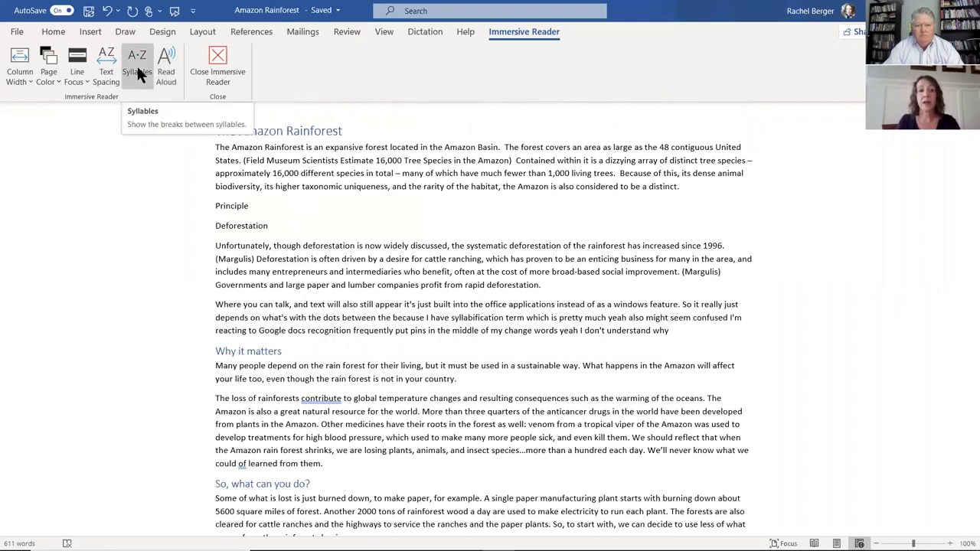
Show the syllable breaks in the words and turn on the wider text spacing in Immersive Reader
click(137, 66)
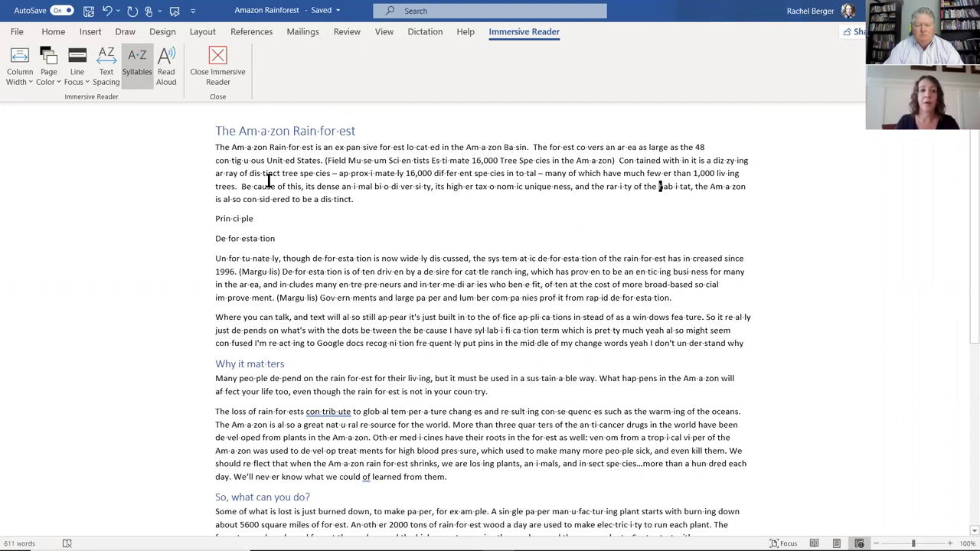
click(106, 57)
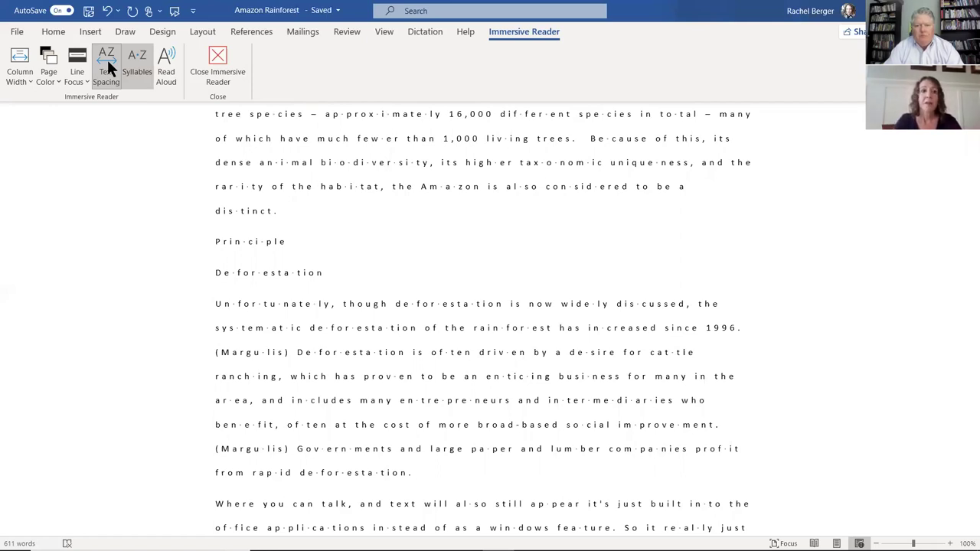
Set the Immersive Reader page color to black
click(49, 68)
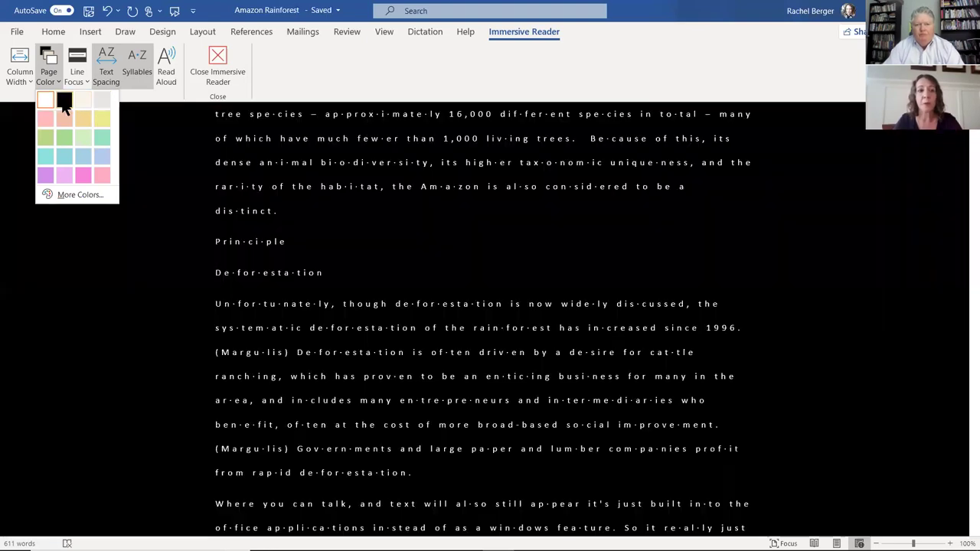
click(67, 100)
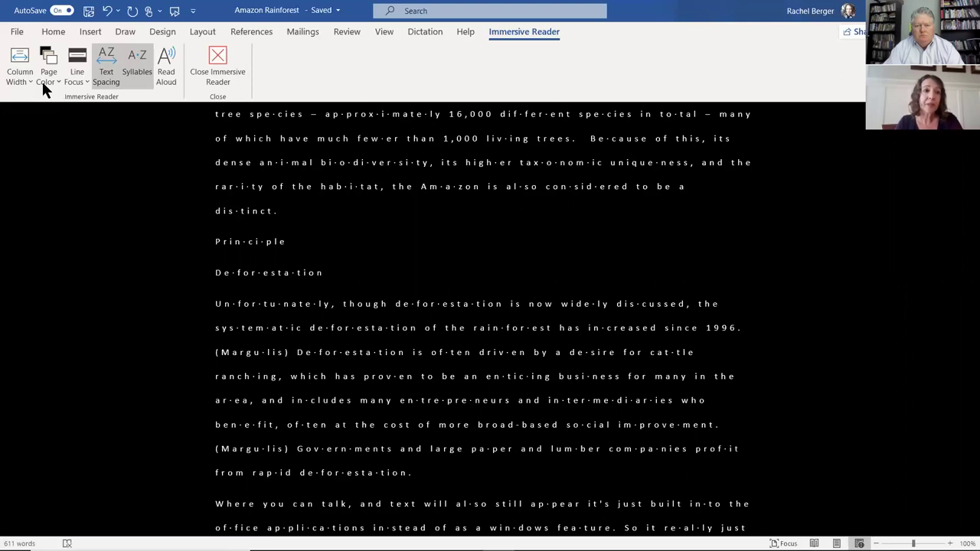
Try the Very Narrow and Wide column widths for the text and settle on Narrow
click(23, 62)
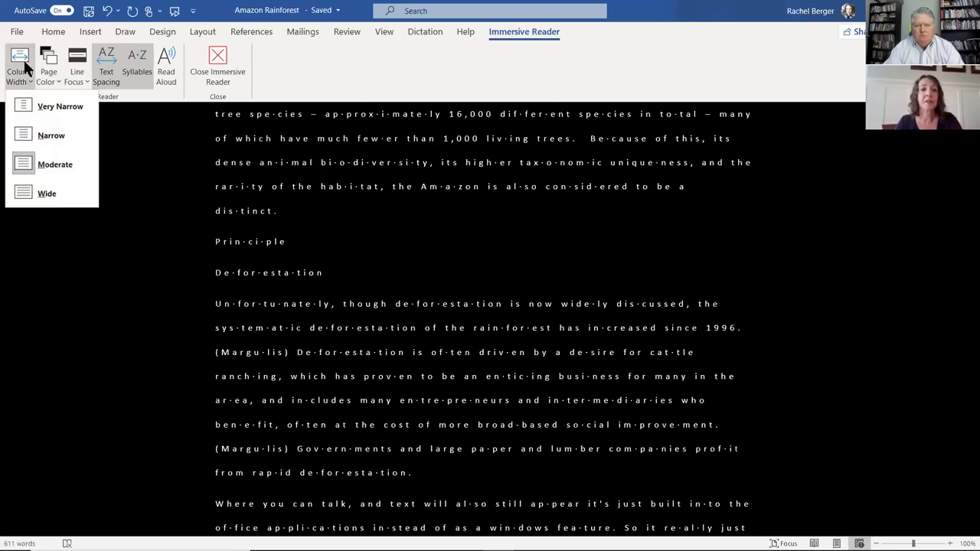
click(23, 105)
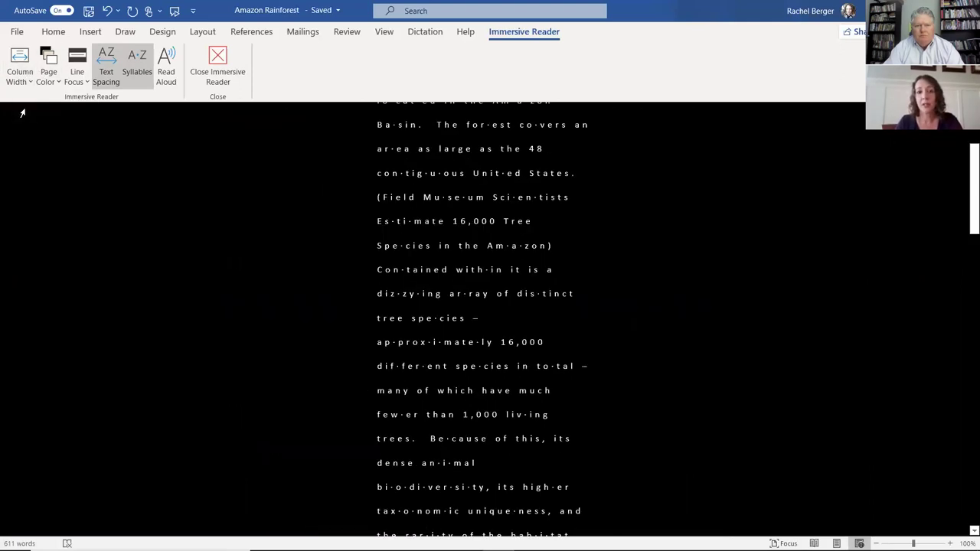
click(19, 62)
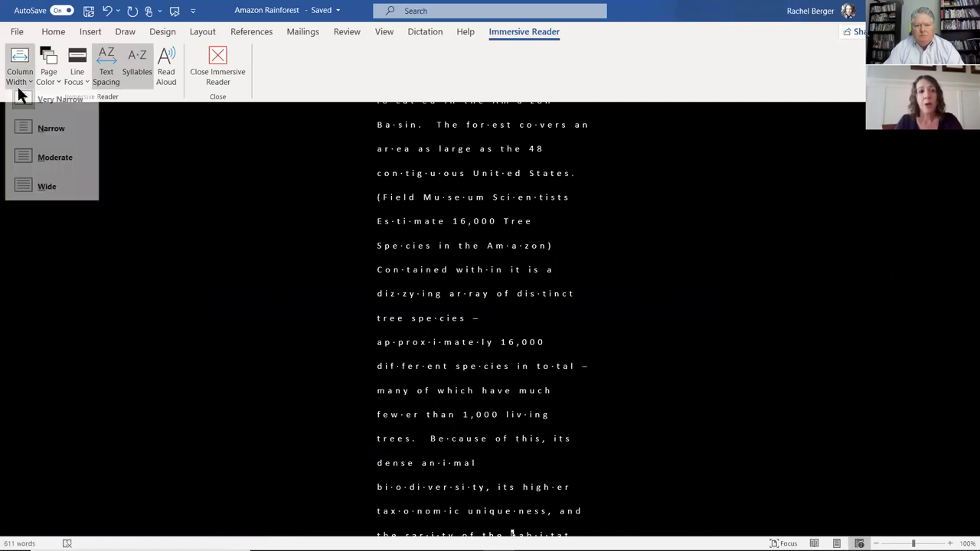
click(27, 193)
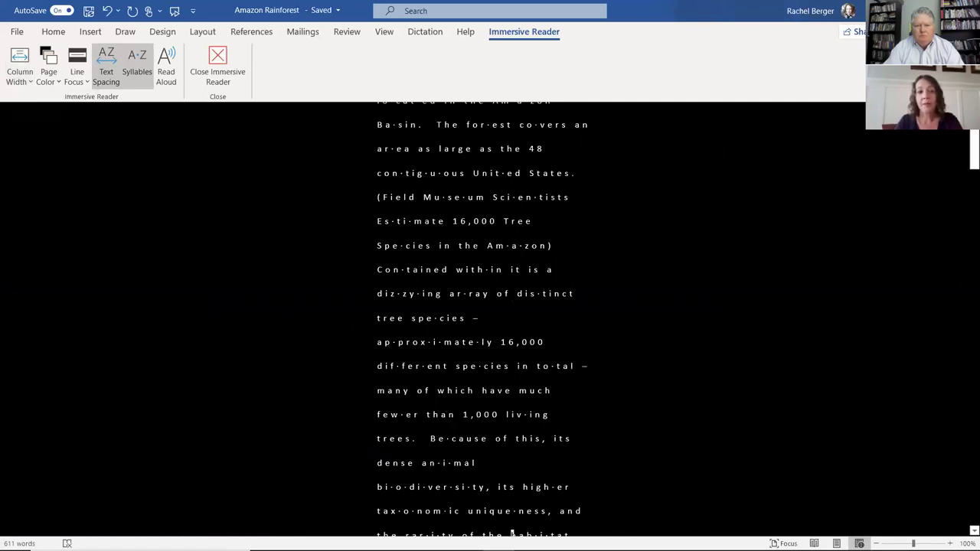
click(22, 68)
click(39, 135)
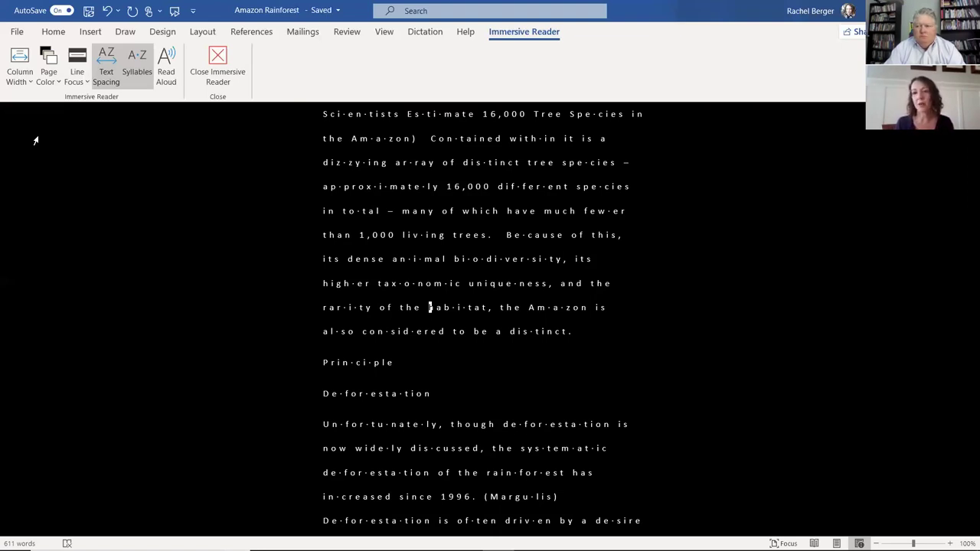
Start and stop Read Aloud in Immersive Reader, and close the reader
click(166, 73)
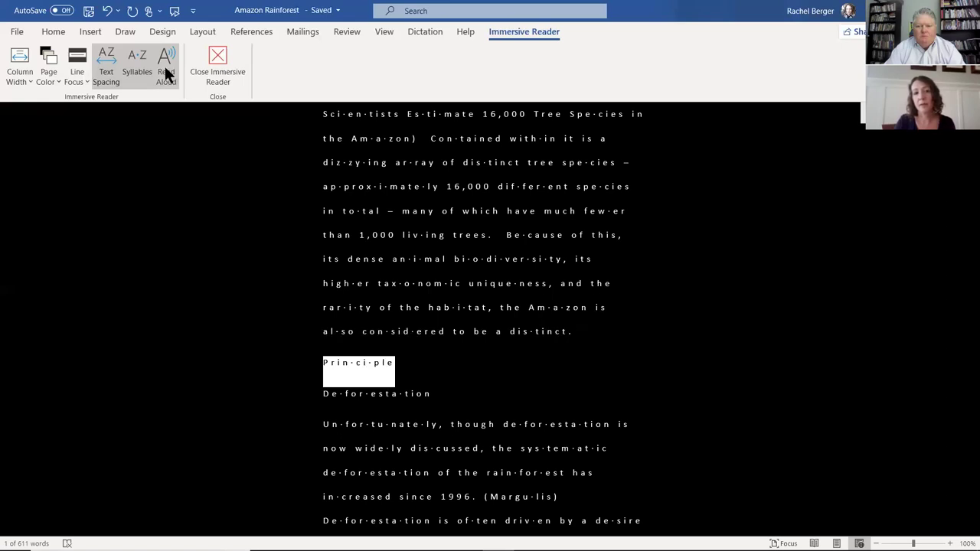
click(166, 73)
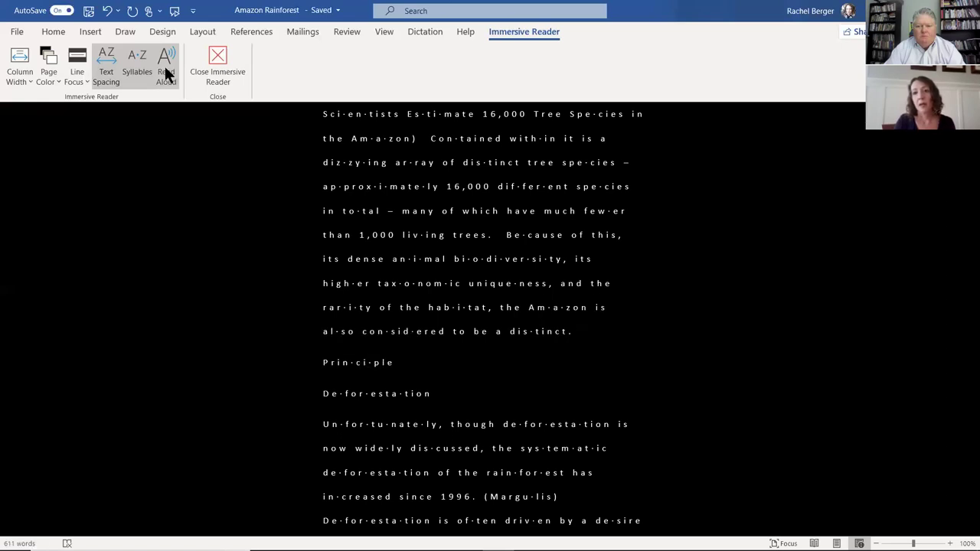
click(214, 67)
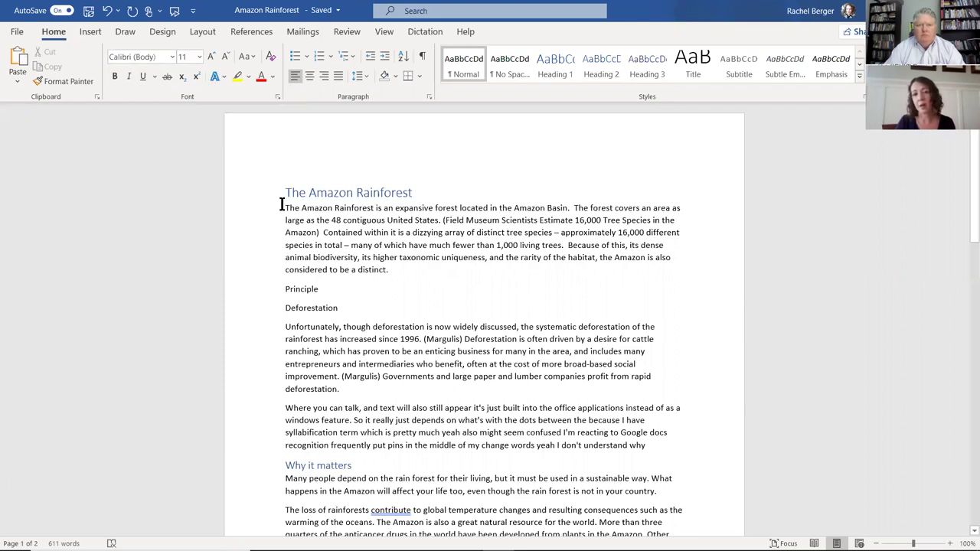
Open the document in Immersive Reader once more and close it again
click(382, 32)
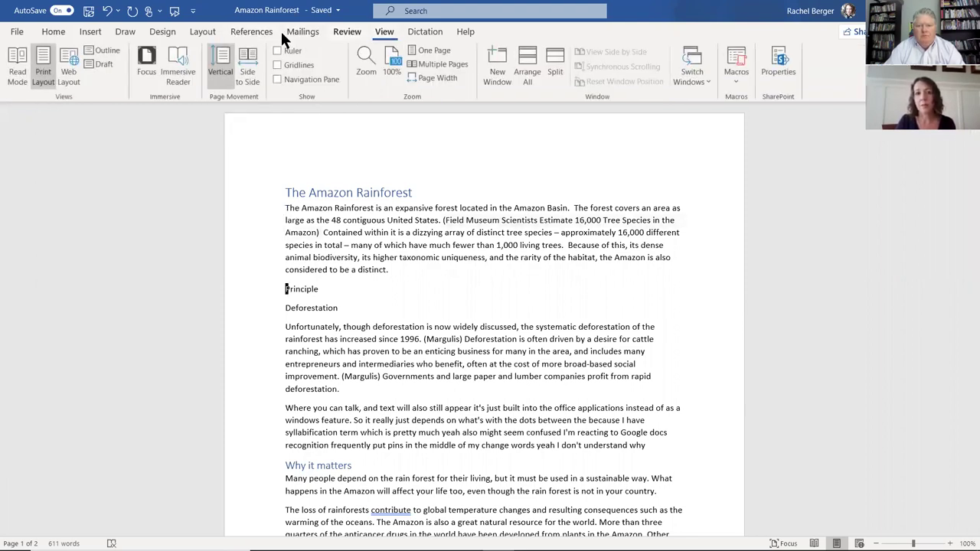
click(179, 69)
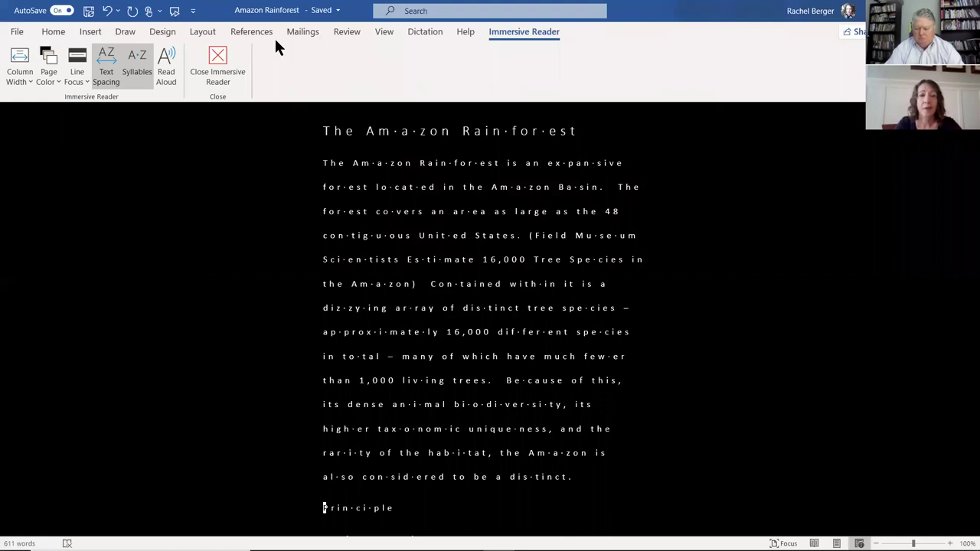
click(218, 55)
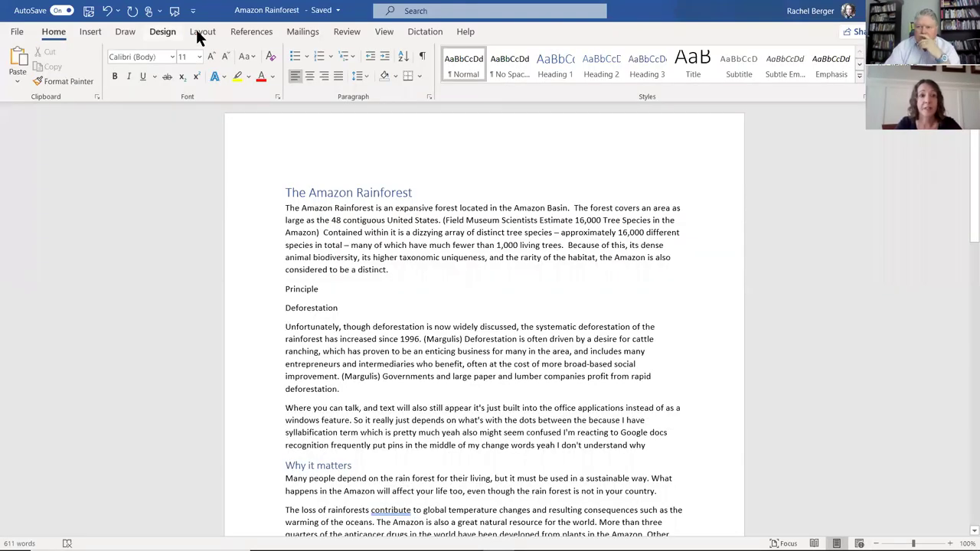
click(347, 35)
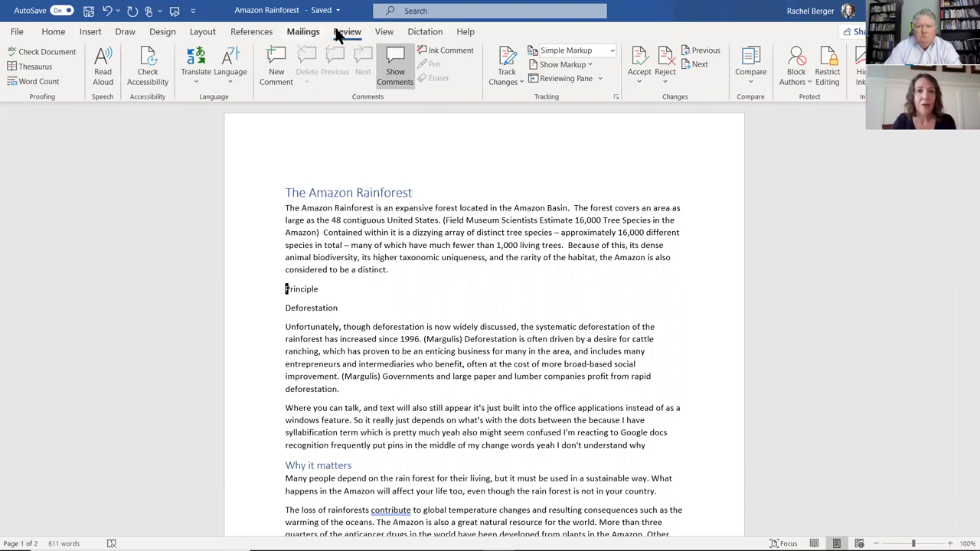
click(383, 33)
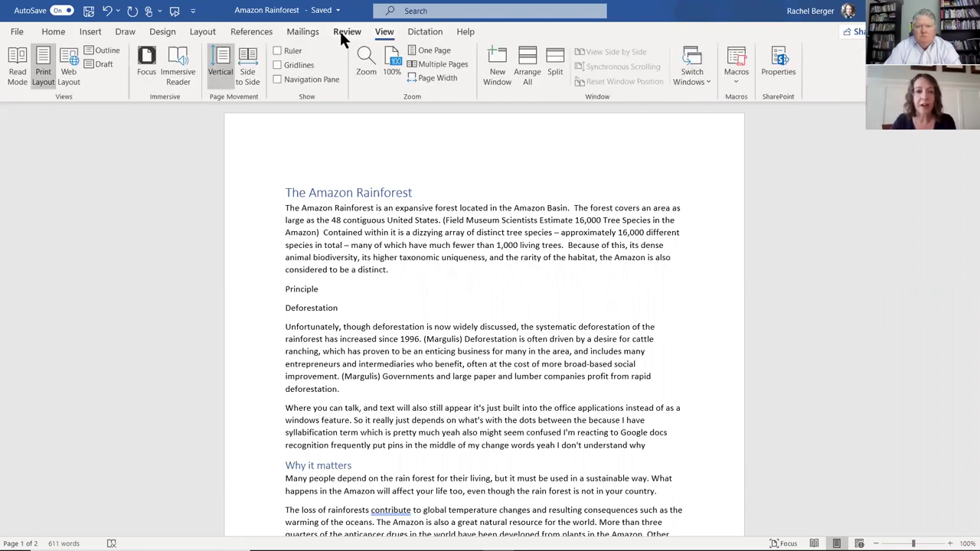
click(342, 35)
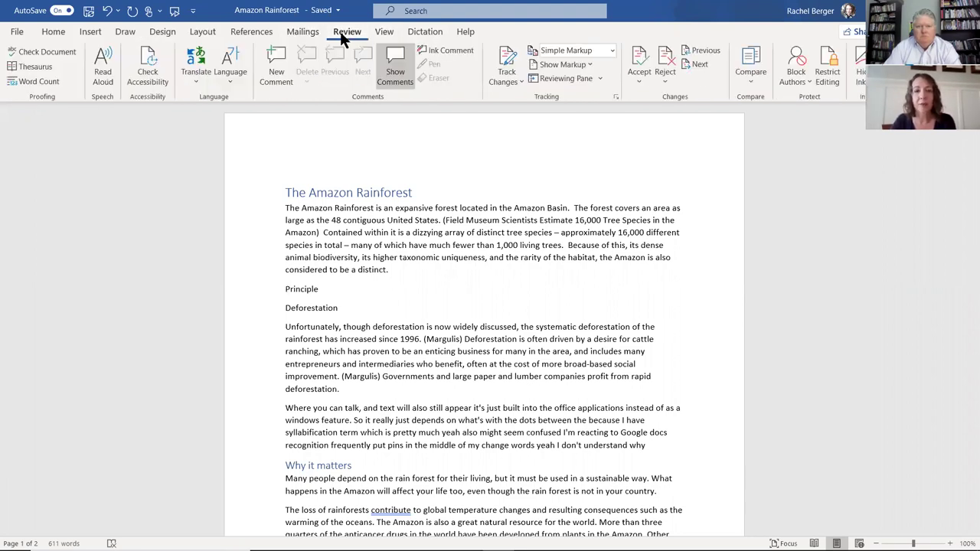
click(103, 76)
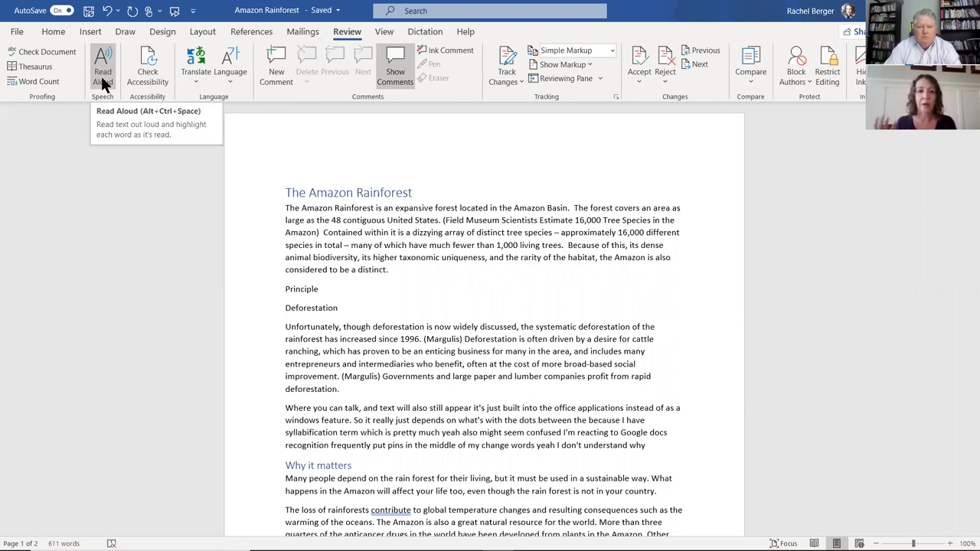
click(385, 29)
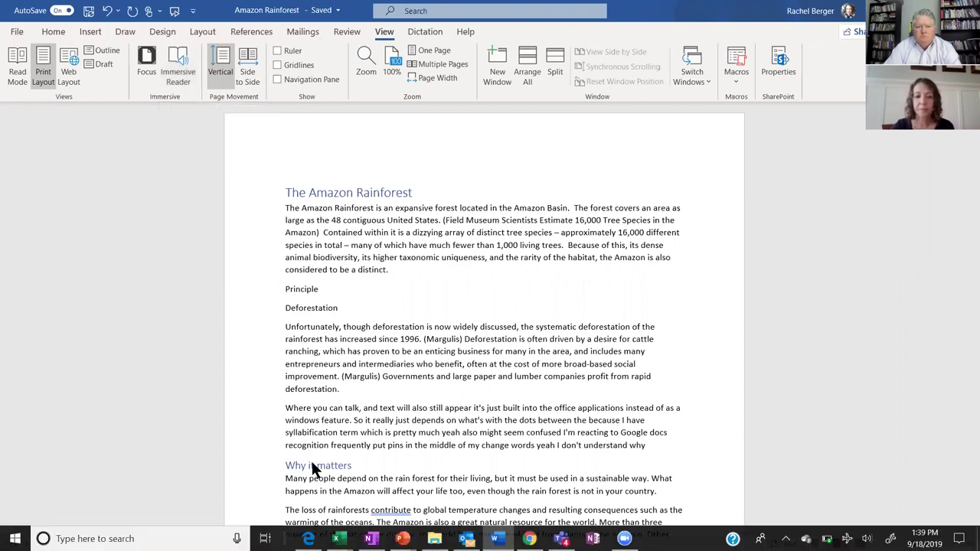
Switch to the Edge browser window with the "Travel Exotica - Multiple Languages" document in Word Online
mouse_move(307, 538)
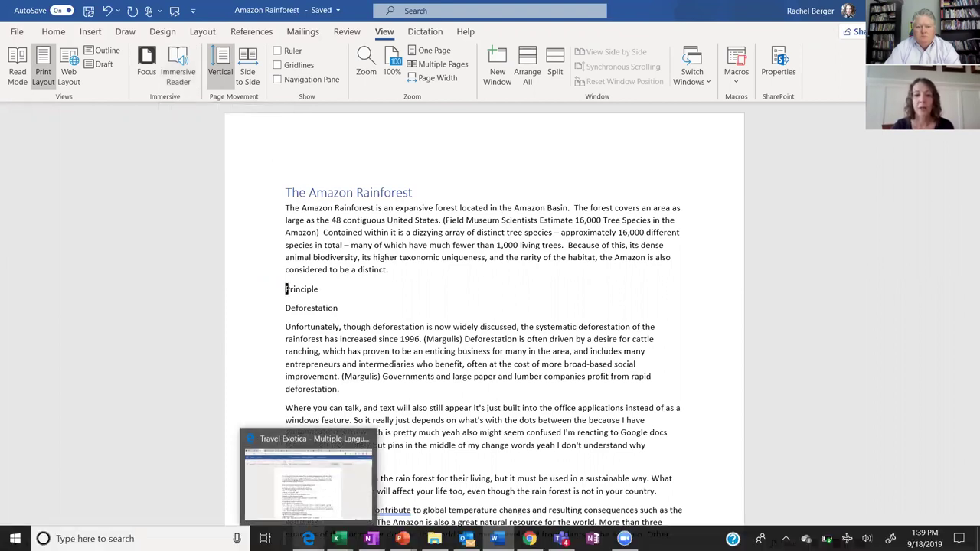
click(308, 538)
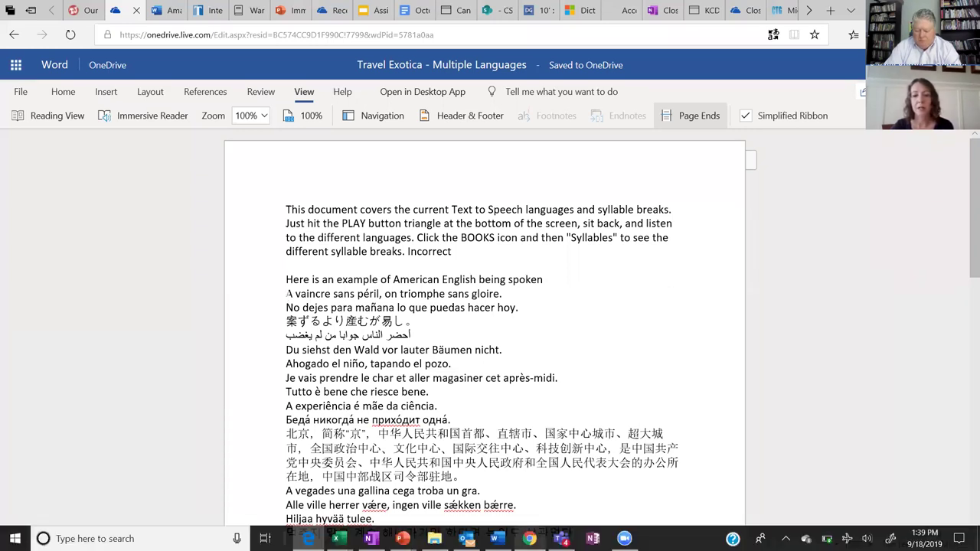
mouse_move(529, 538)
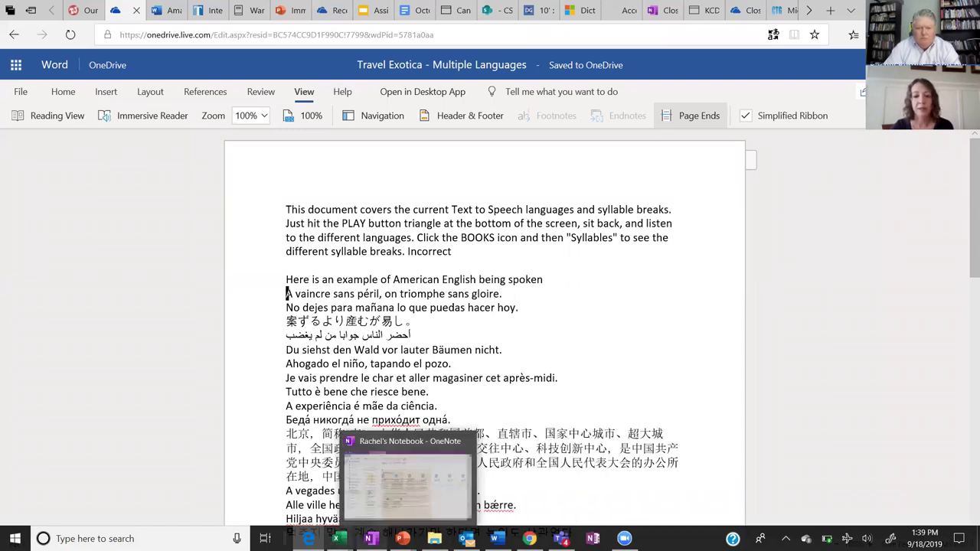
mouse_move(308, 538)
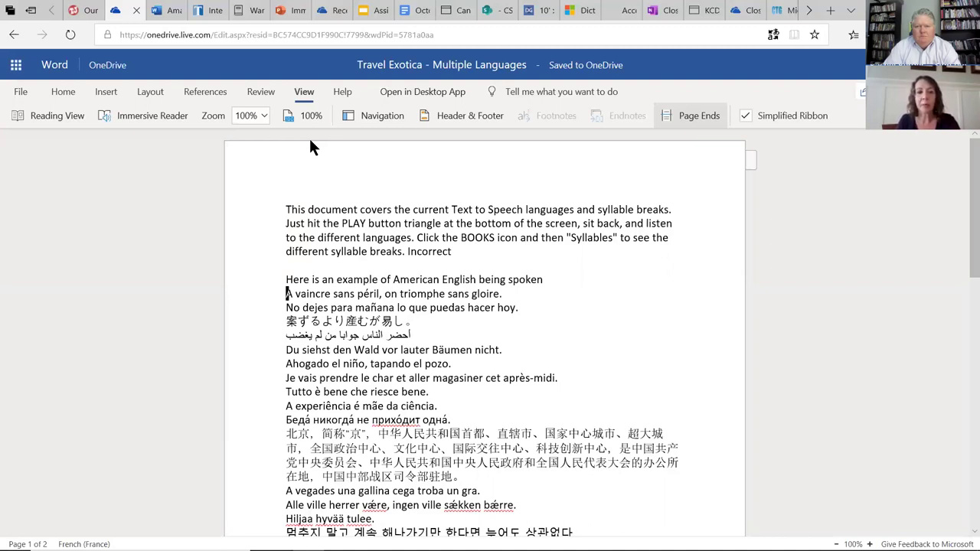
Place the cursor before "Here is an example of American English being spoken" and open the document in Immersive Reader
click(287, 279)
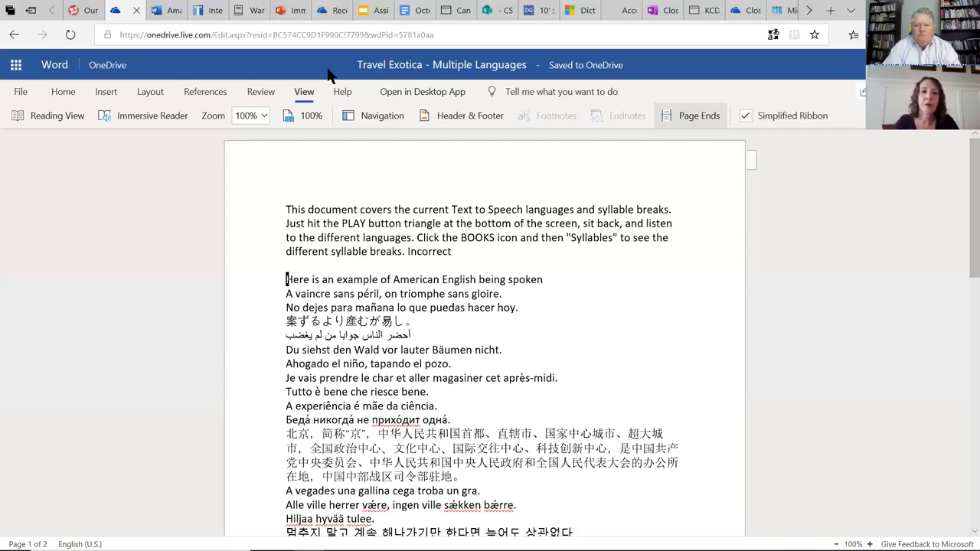
click(301, 93)
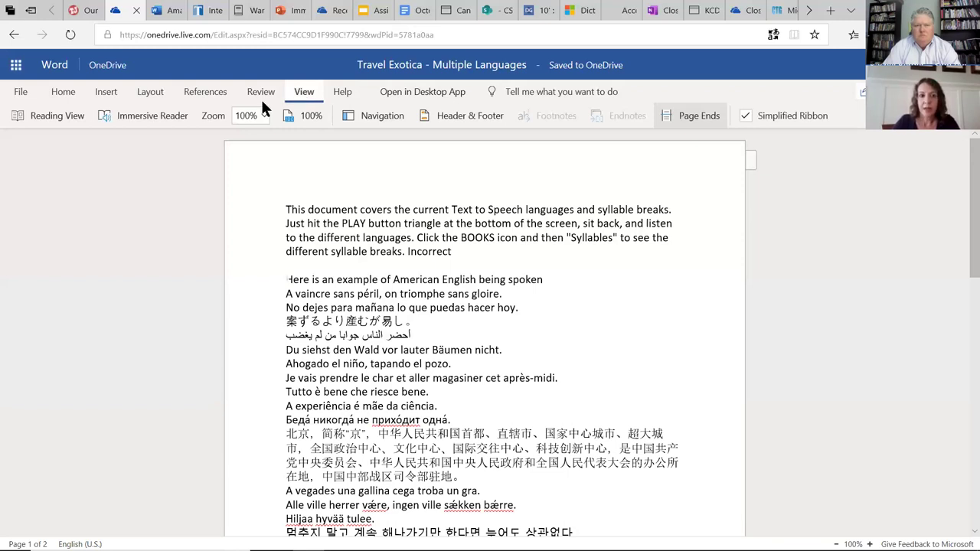
click(143, 116)
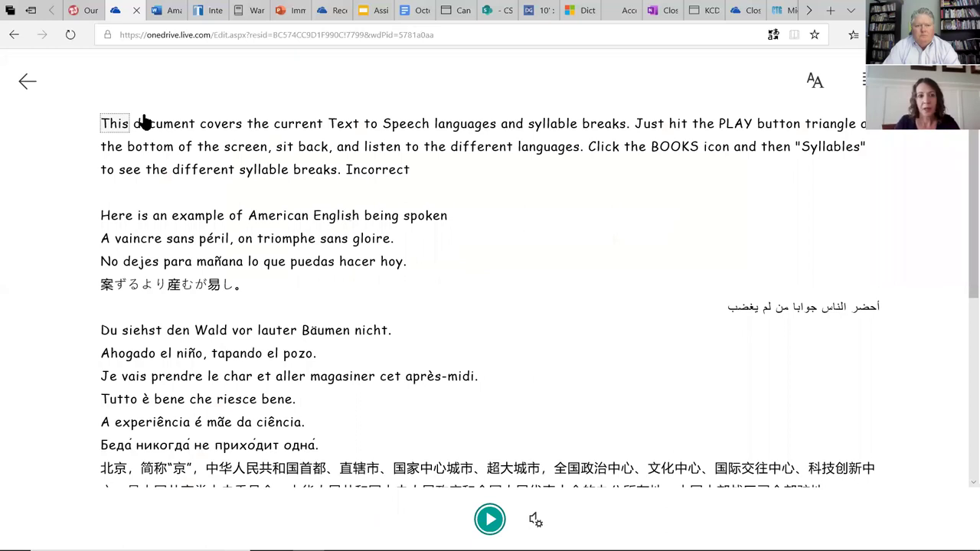
Play the multilingual text aloud starting from the word "Here" in the American English example line
click(103, 218)
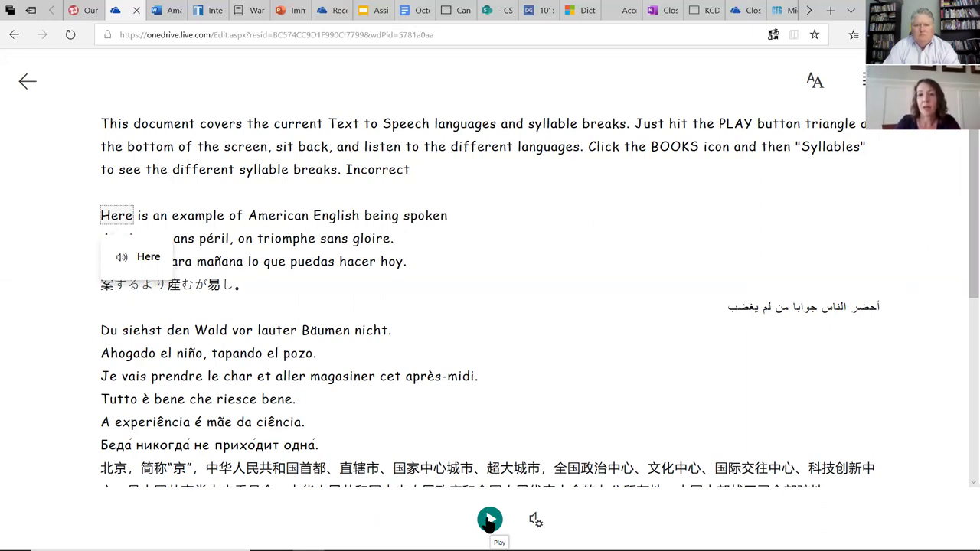
click(489, 520)
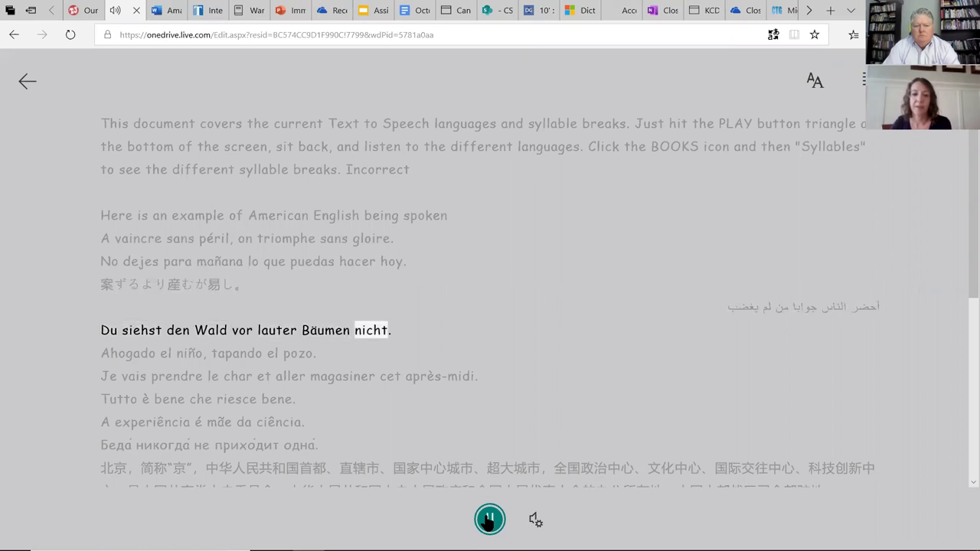
Pause the reading aloud, set the Immersive Reader text size to 28 and turn on increased spacing
click(488, 522)
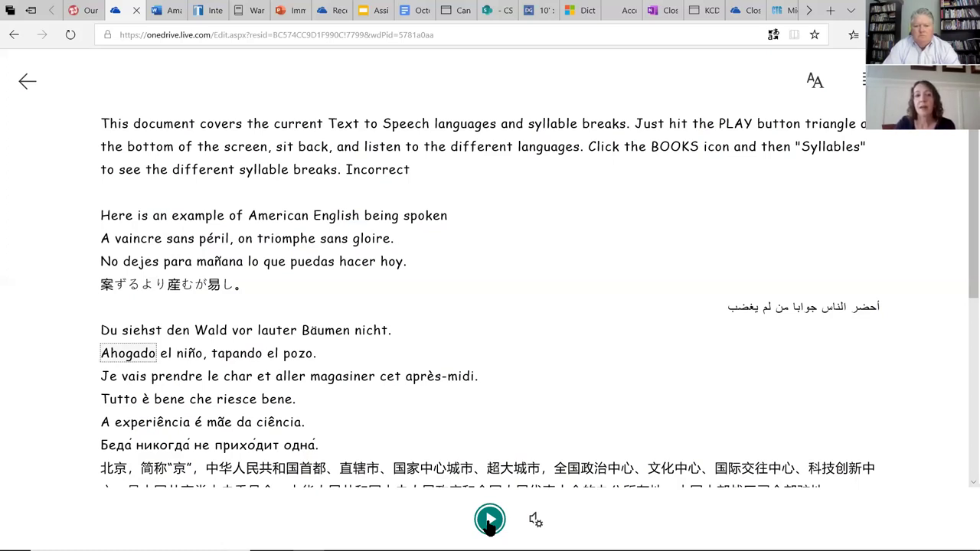
click(815, 83)
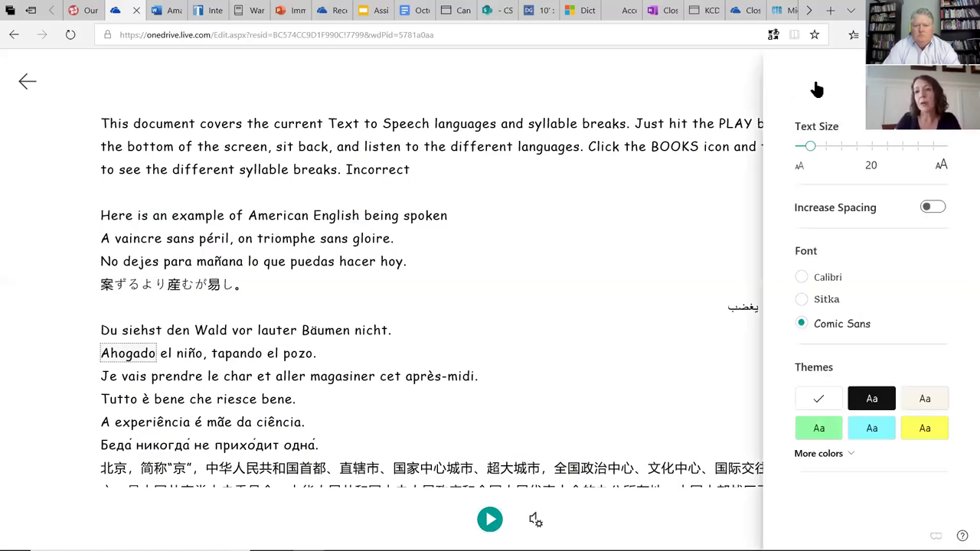
click(826, 148)
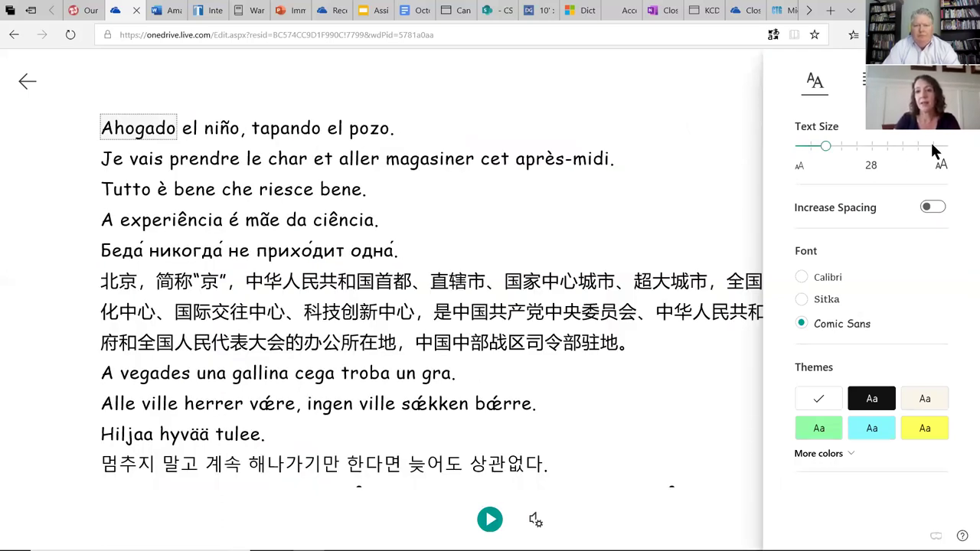
click(937, 212)
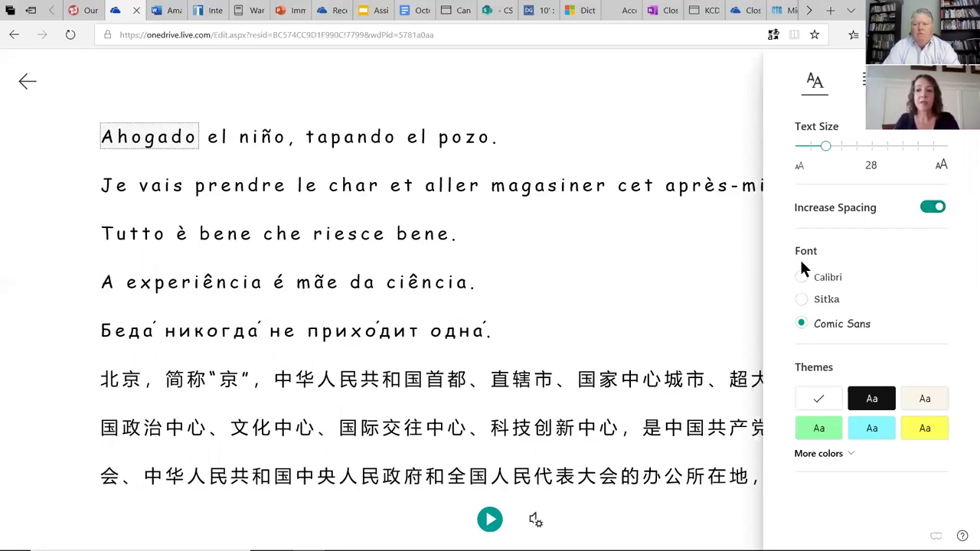
Try the yellow page theme and set the Immersive Reader theme to light blue
click(921, 406)
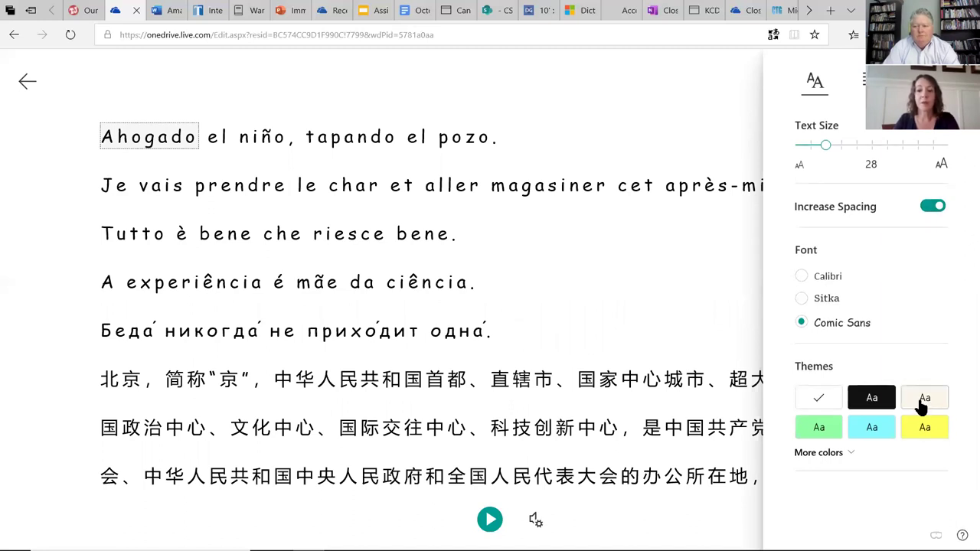
click(920, 431)
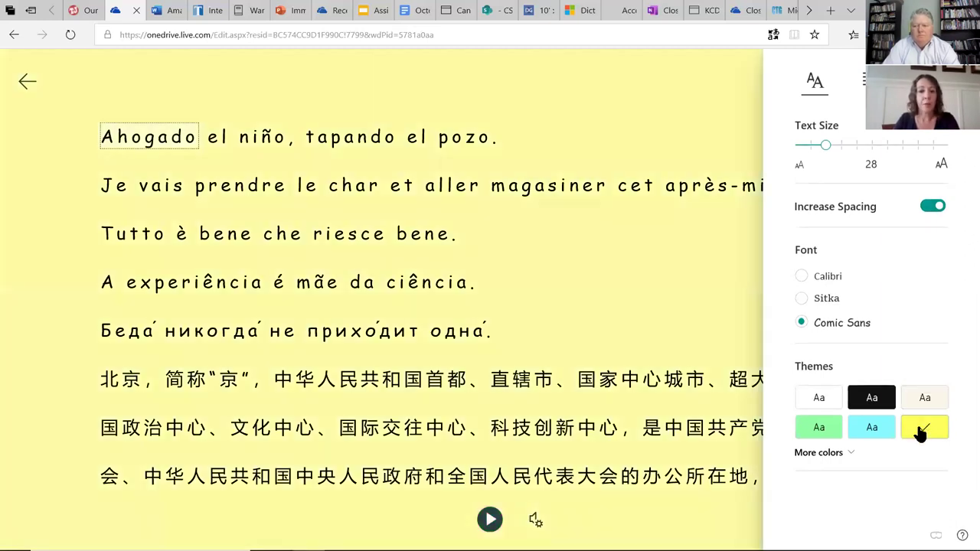
click(876, 430)
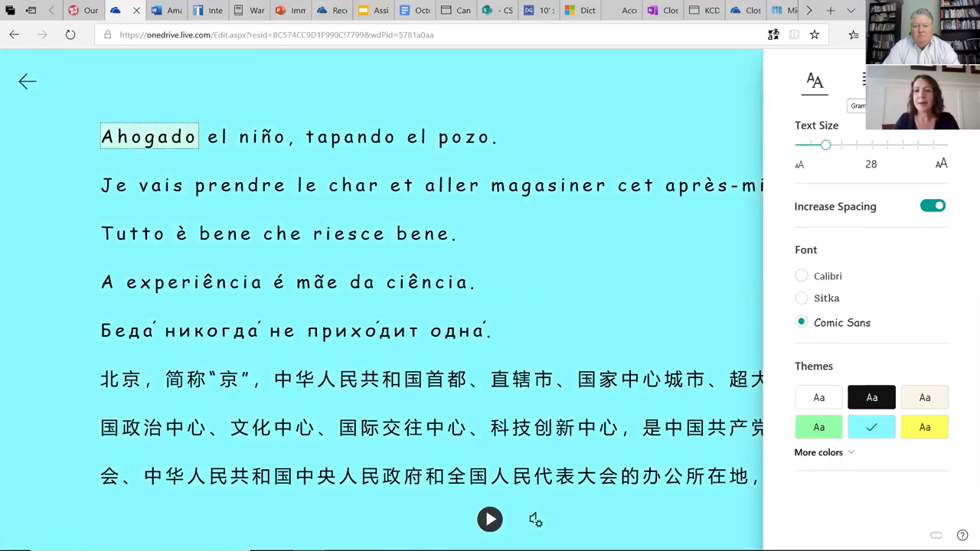
Show syllable breaks in the multilingual text and turn them off again
click(864, 79)
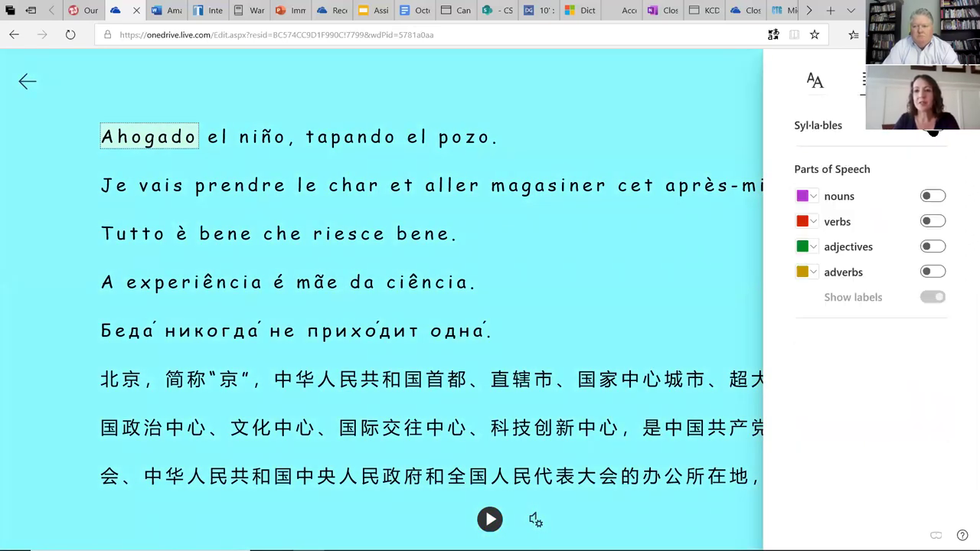
click(932, 131)
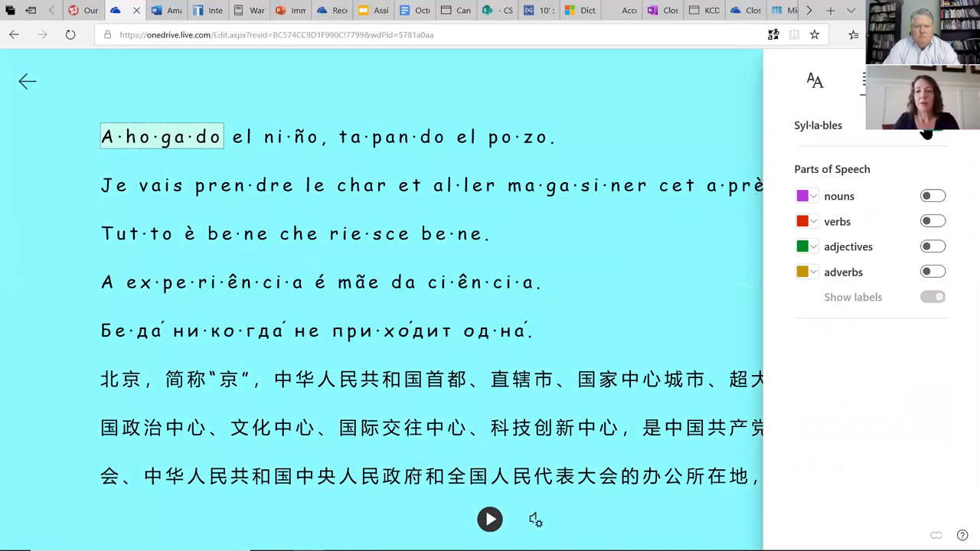
click(926, 134)
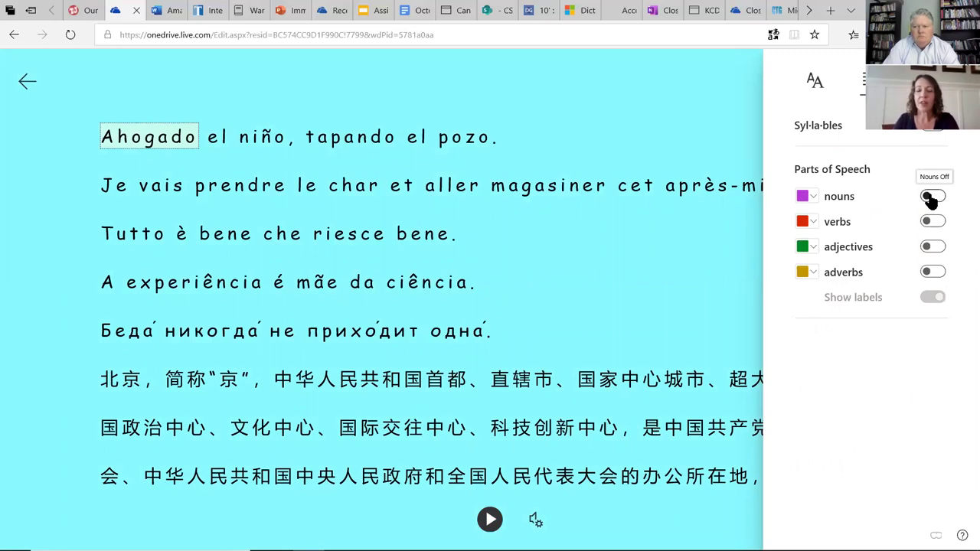
Highlight the nouns, view their color choices, switch the part-of-speech labels off and on, and turn the noun highlighting off again
click(812, 198)
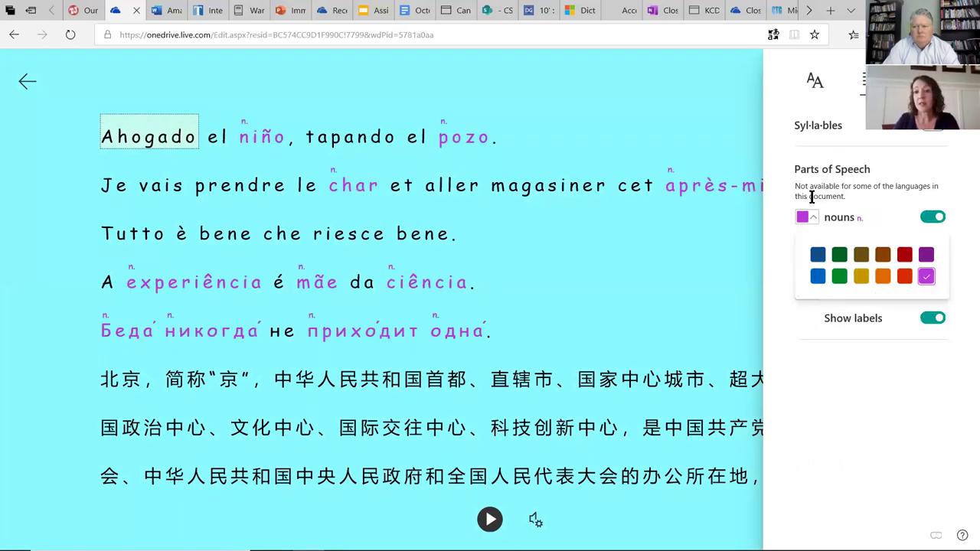
click(813, 218)
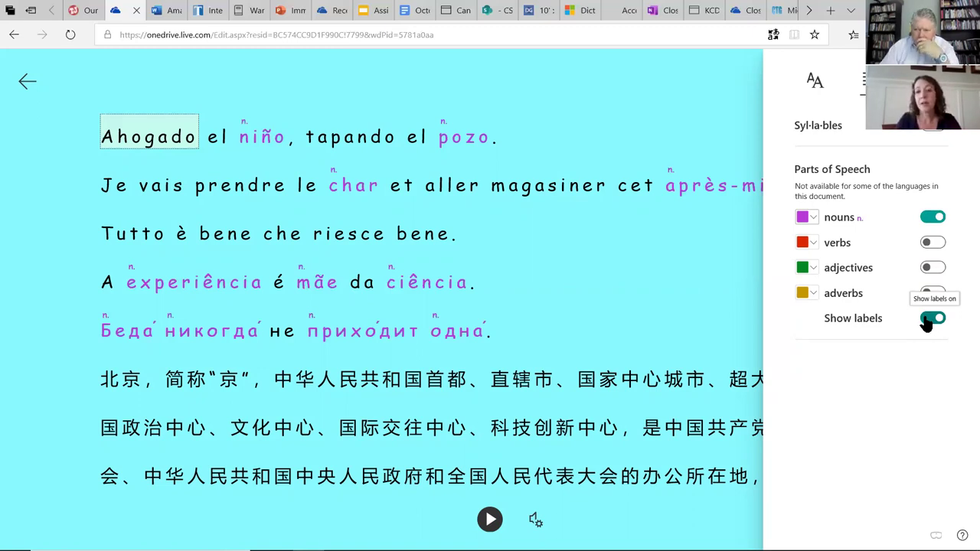
click(926, 322)
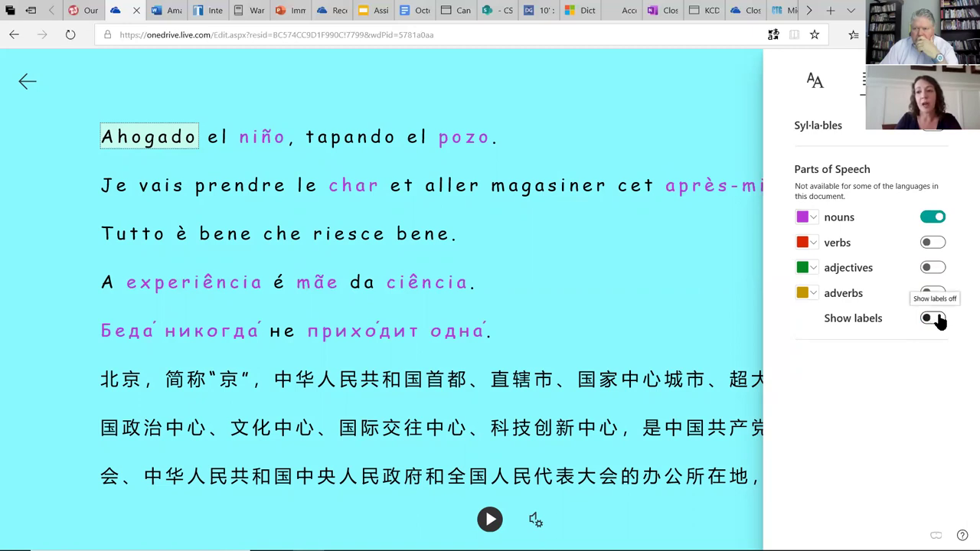
click(928, 320)
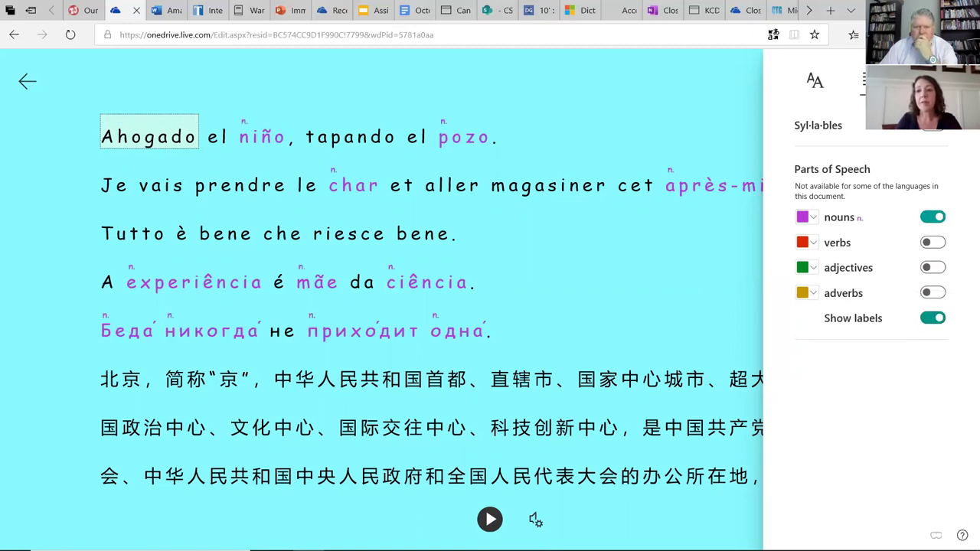
click(932, 216)
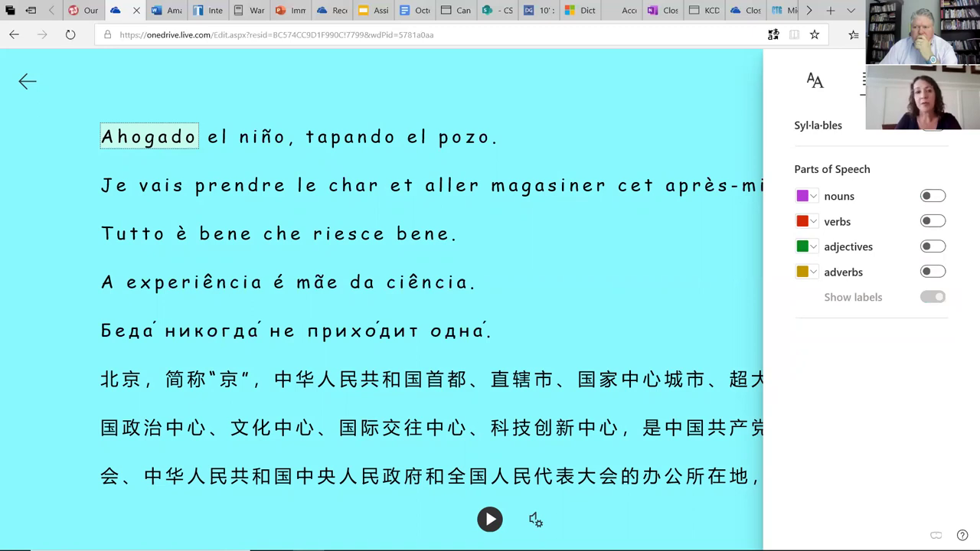
Try Line Focus with one, three and five visible lines and turn it off again
click(915, 81)
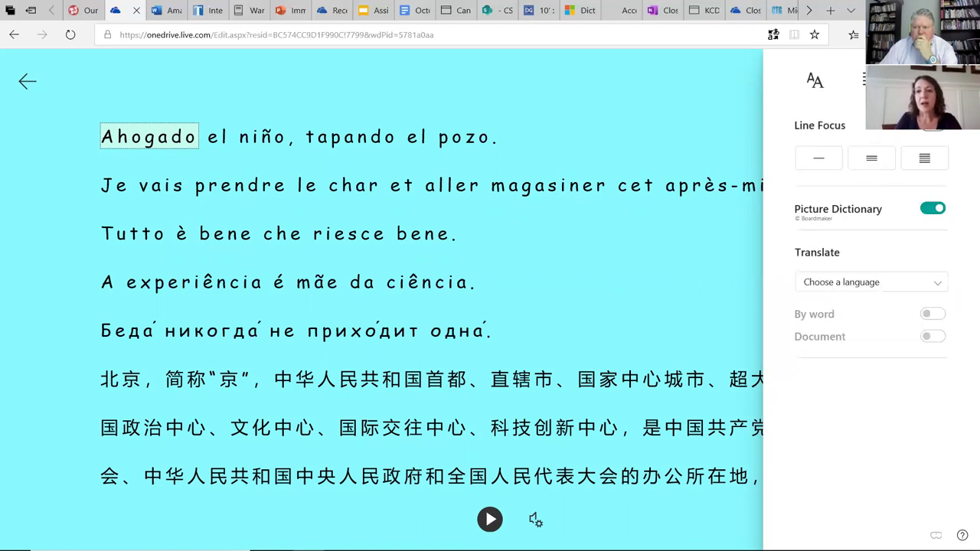
click(818, 157)
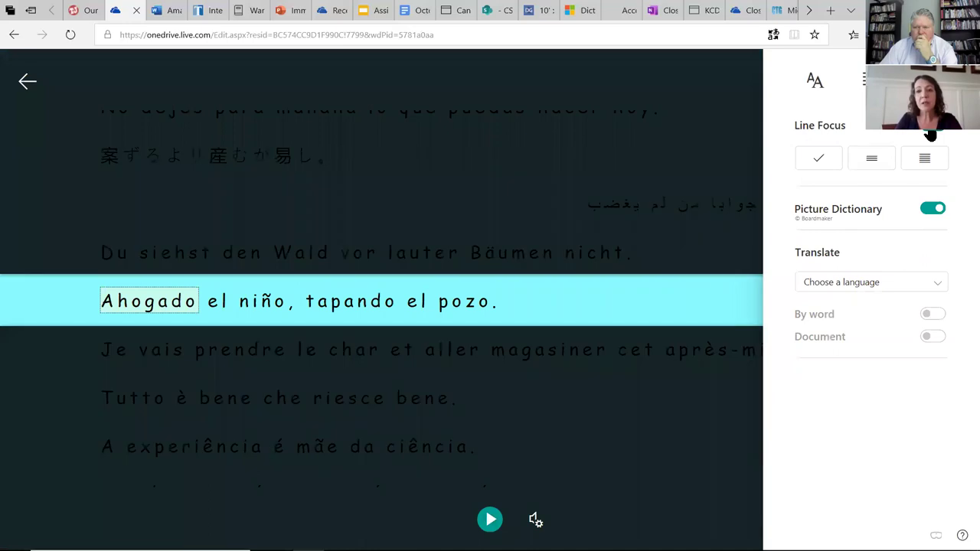
click(872, 161)
click(924, 160)
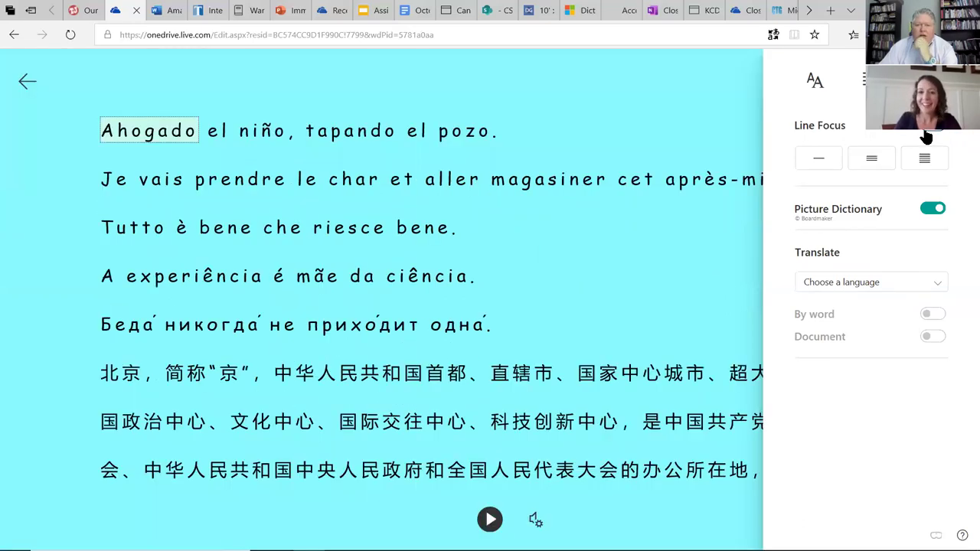
click(923, 136)
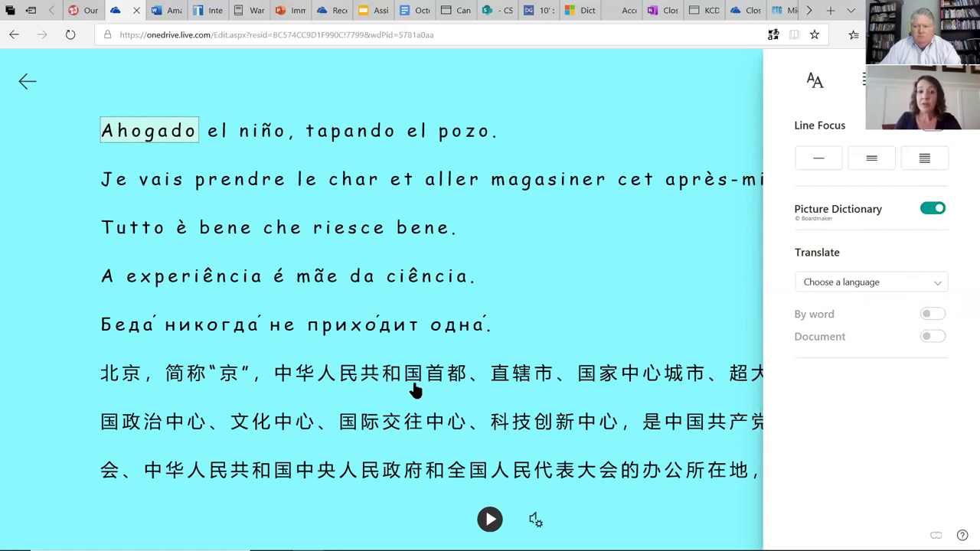
View the Picture Dictionary entries for the words "experiência" and "prendre"
click(214, 283)
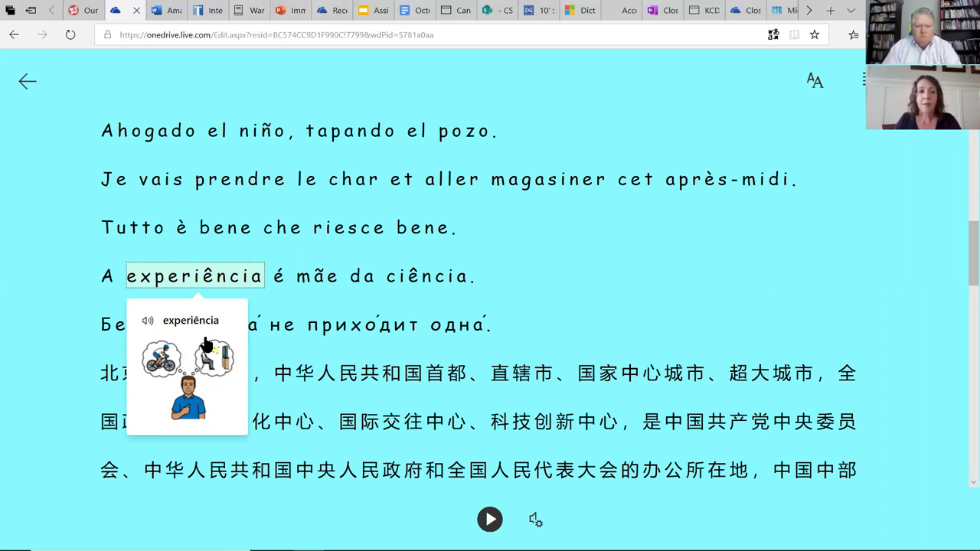
click(250, 184)
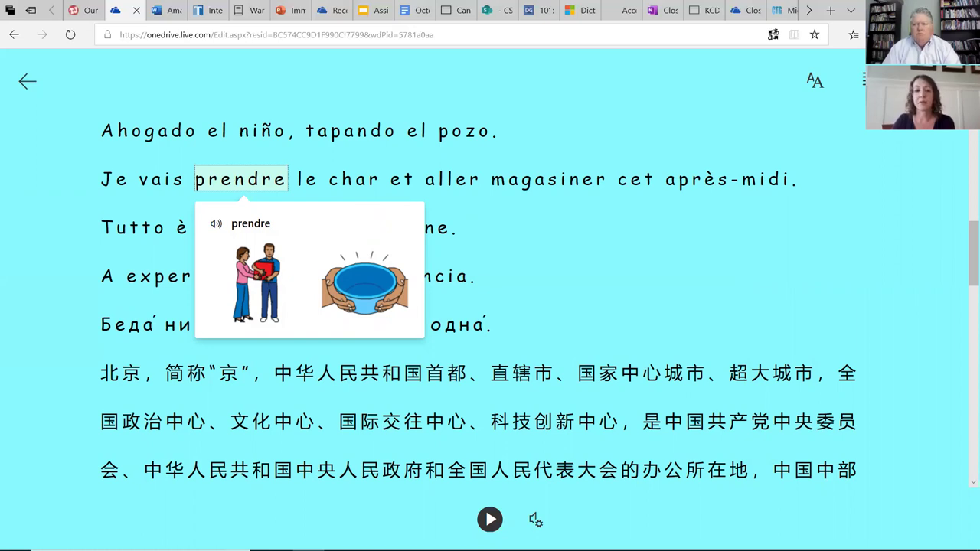
View the list of available translation languages in the reading preferences and close it without choosing one
click(912, 80)
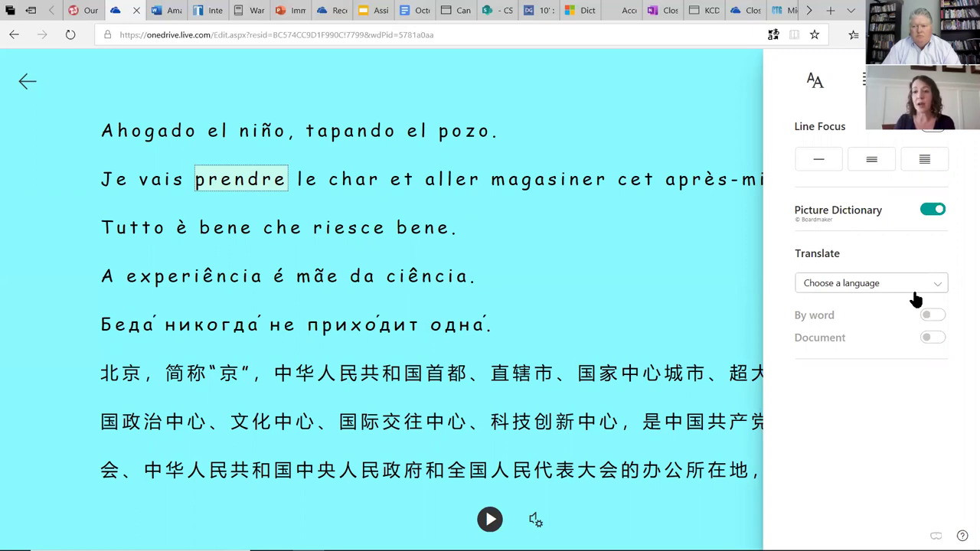
click(938, 284)
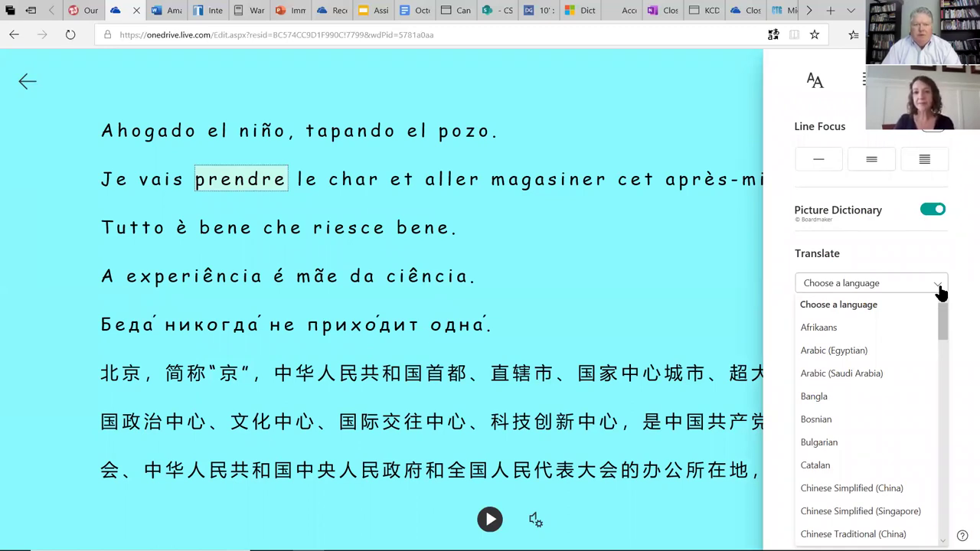
key(Escape)
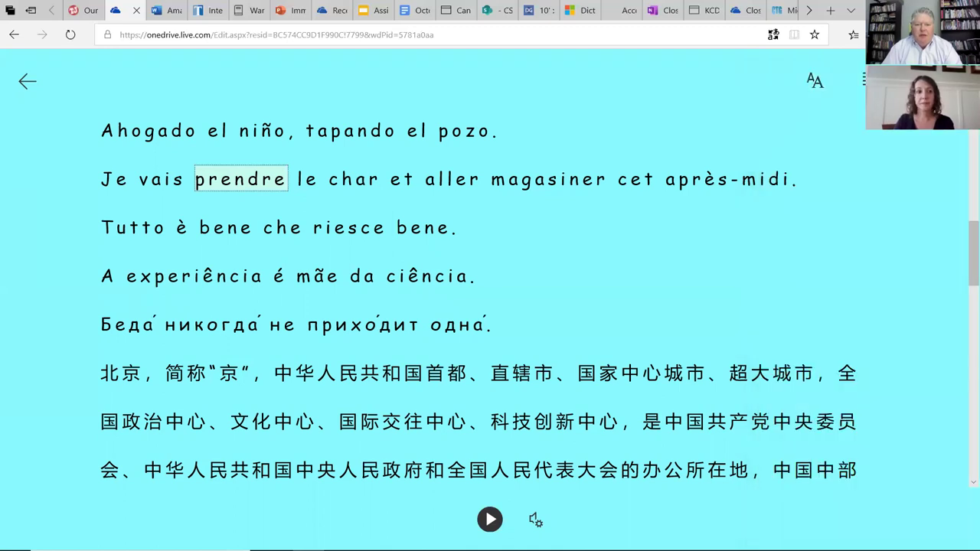